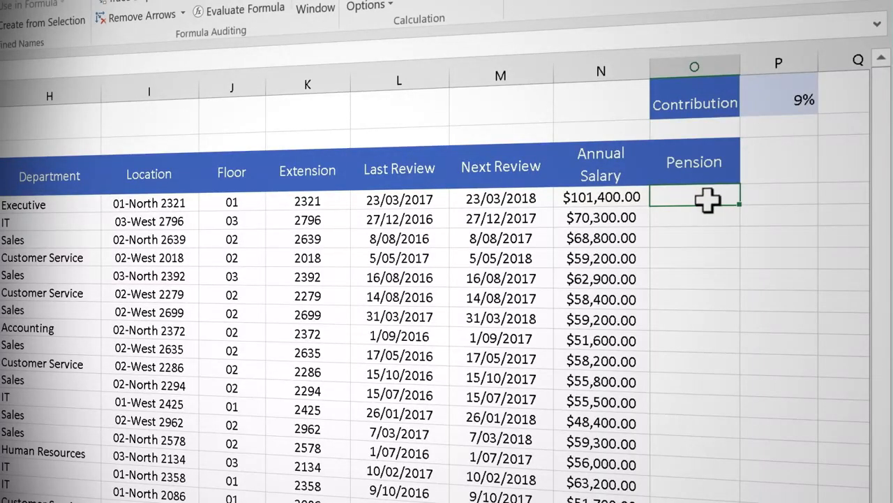
Calculate the first employee's pension in O4 with =N4*P1 and fill the formula down the Pension column.
text(=)
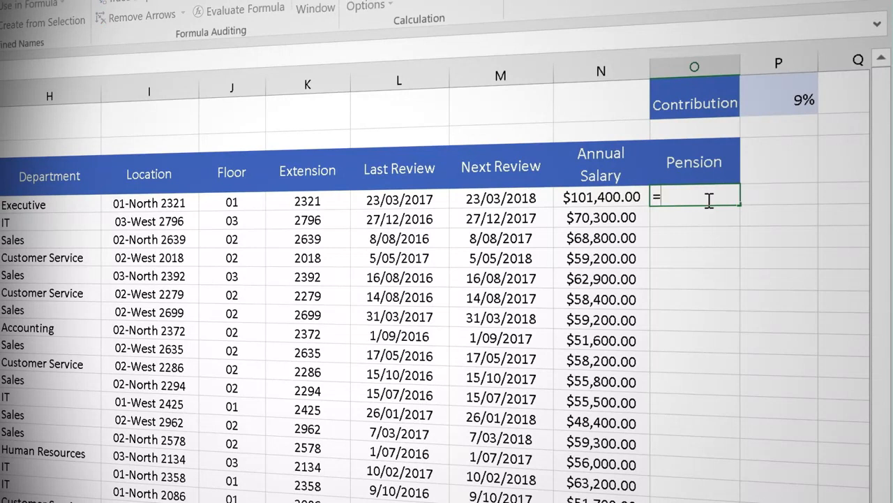
click(612, 197)
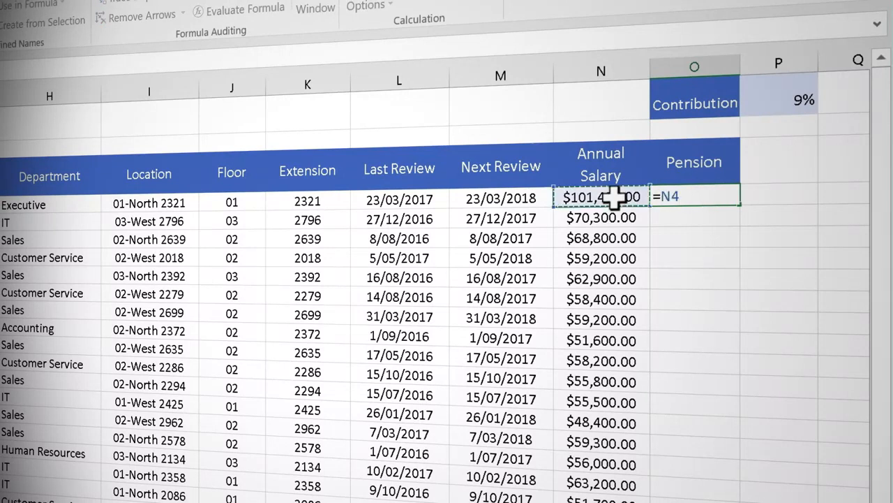
text(*)
click(781, 102)
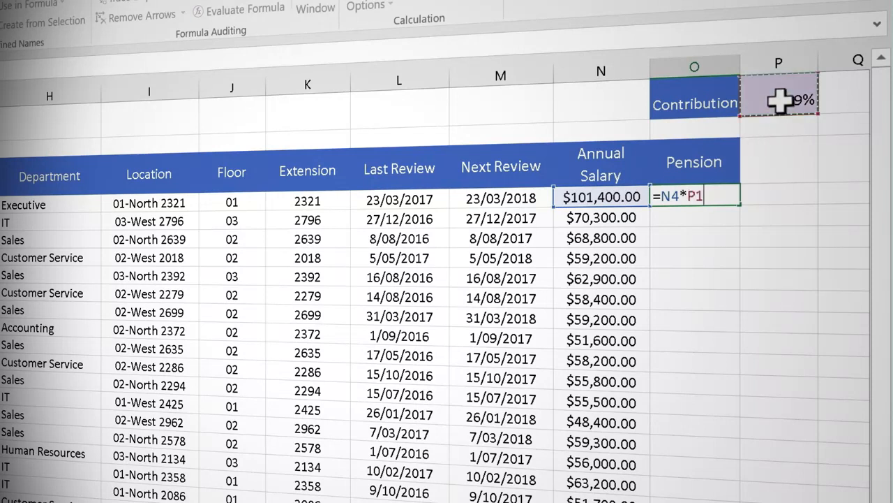
key(Return)
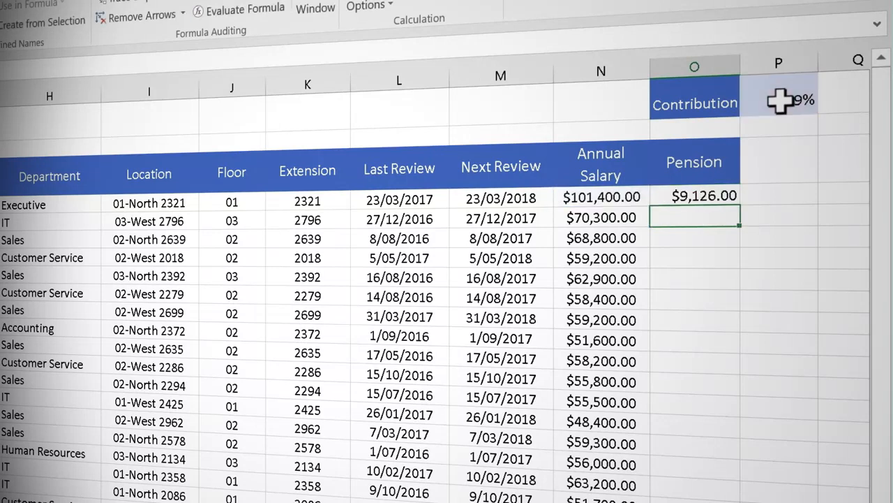
click(702, 195)
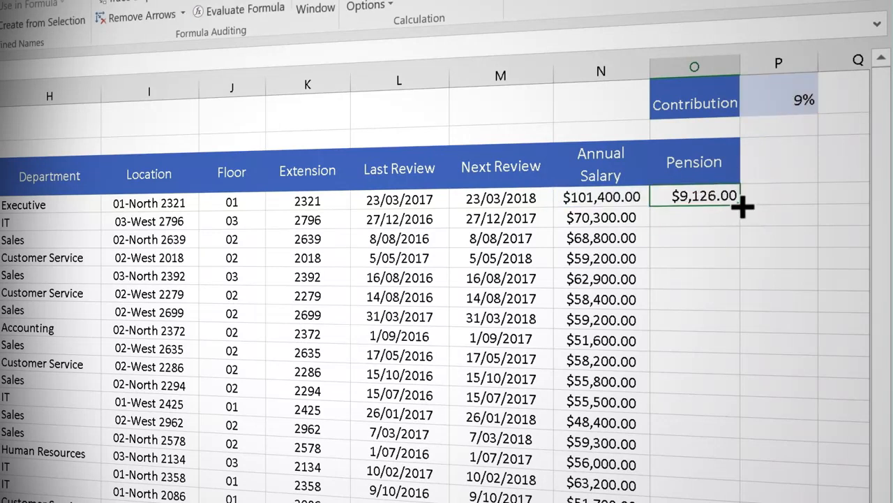
double_click(740, 206)
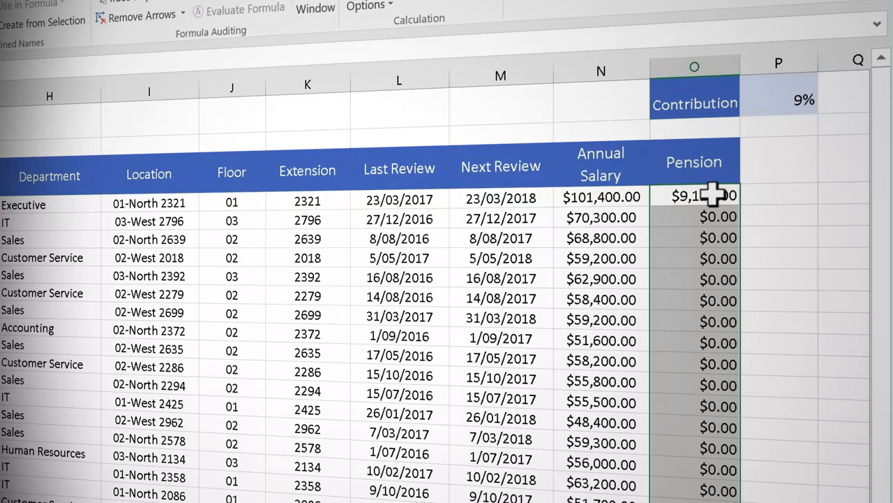
Inspect the cell references used by the pension formulas in O4 and O5.
double_click(713, 196)
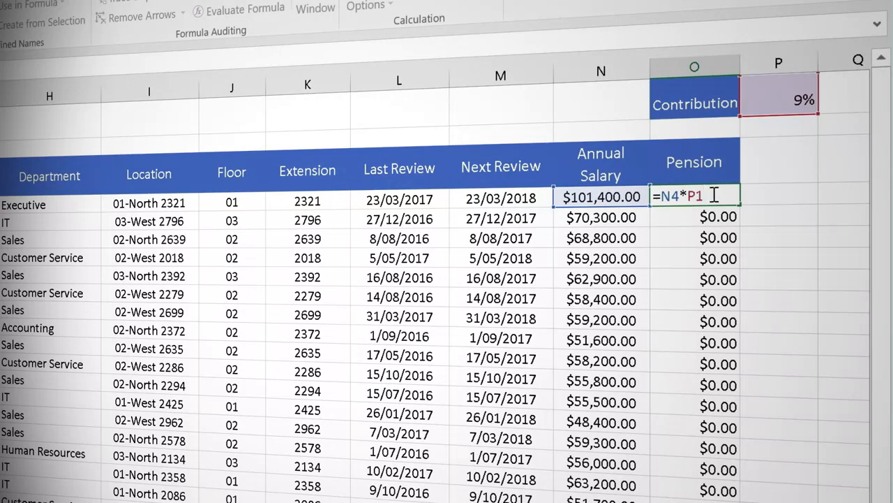
key(ctrl+Return)
double_click(698, 218)
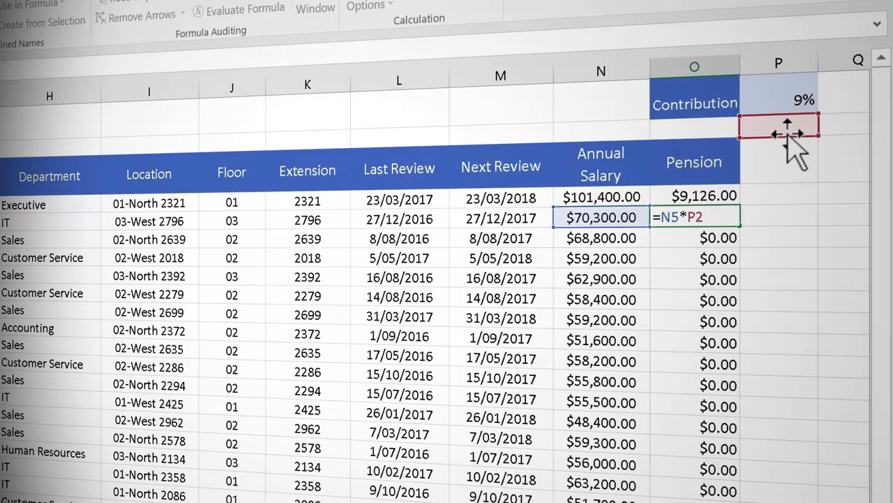
key(Return)
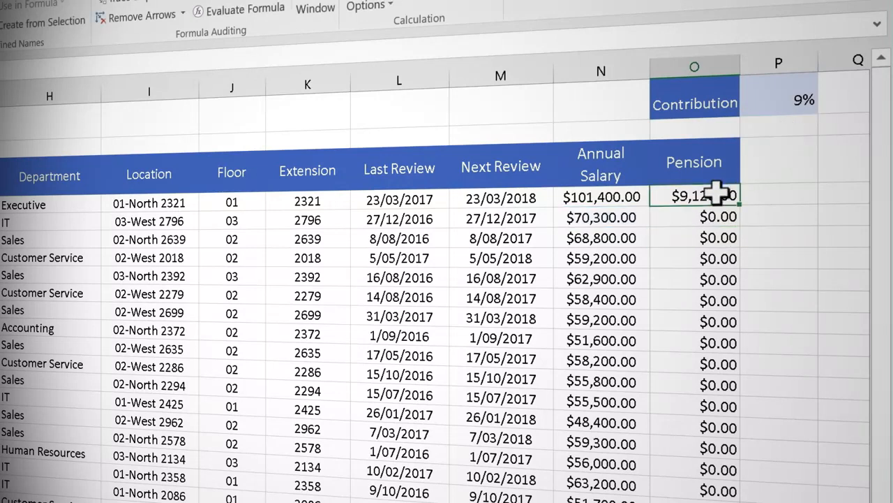
Make the contribution reference in O4 absolute, giving =N4*$P$1, and refill the formula down the Pension column.
double_click(717, 194)
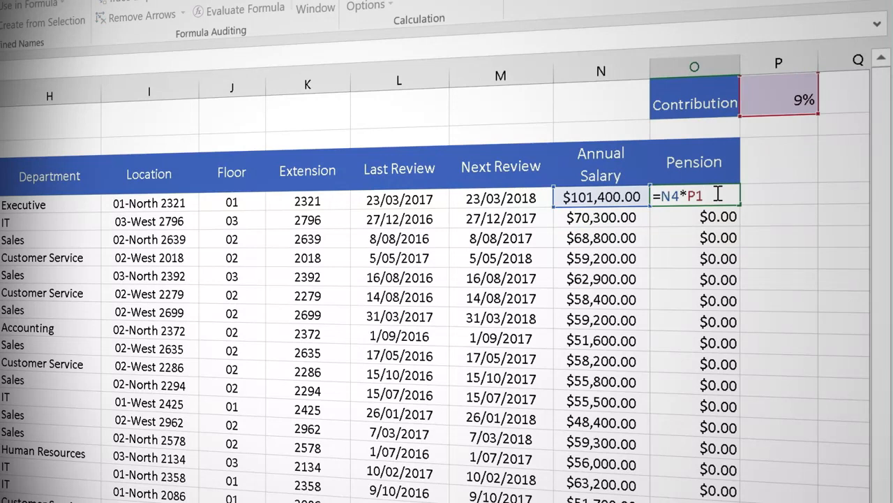
key(F4)
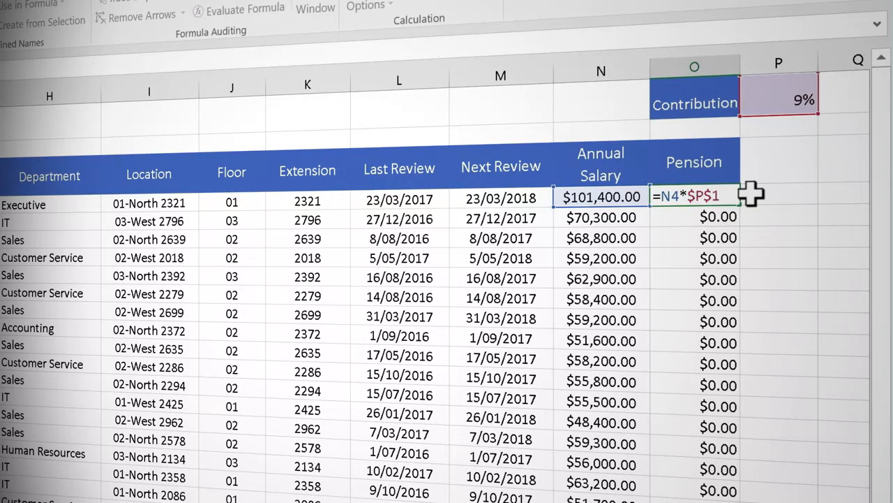
key(Return)
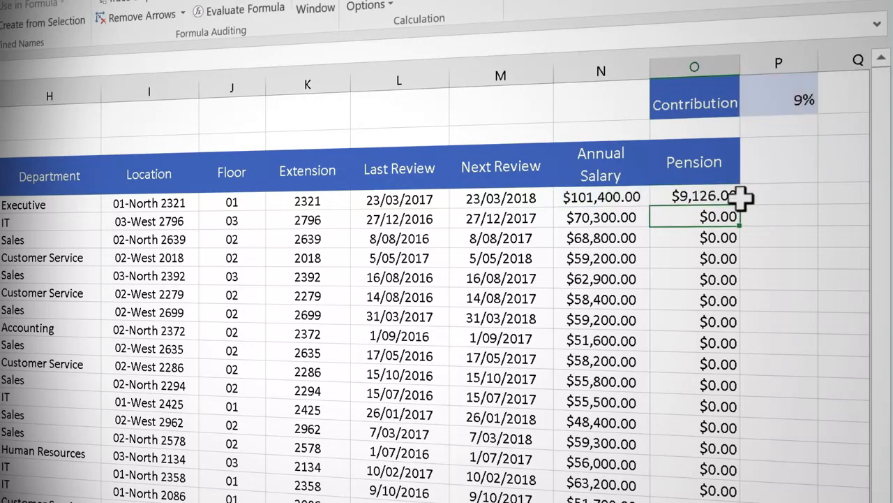
click(738, 197)
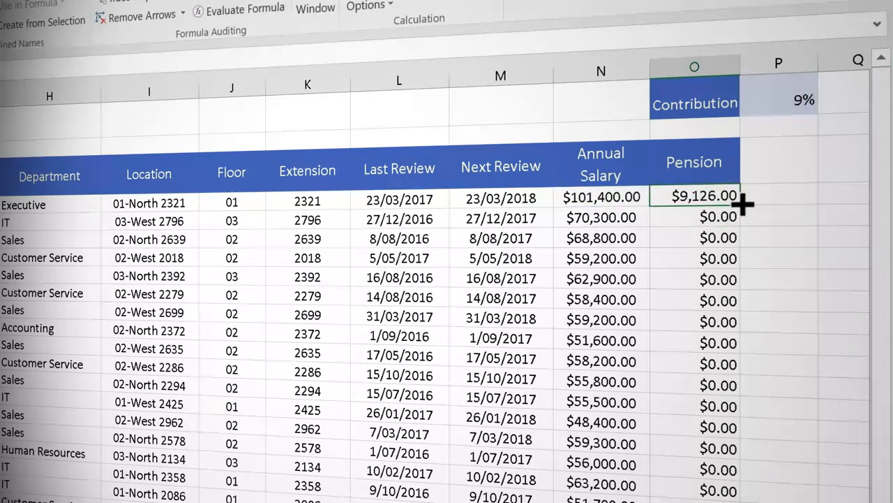
double_click(741, 203)
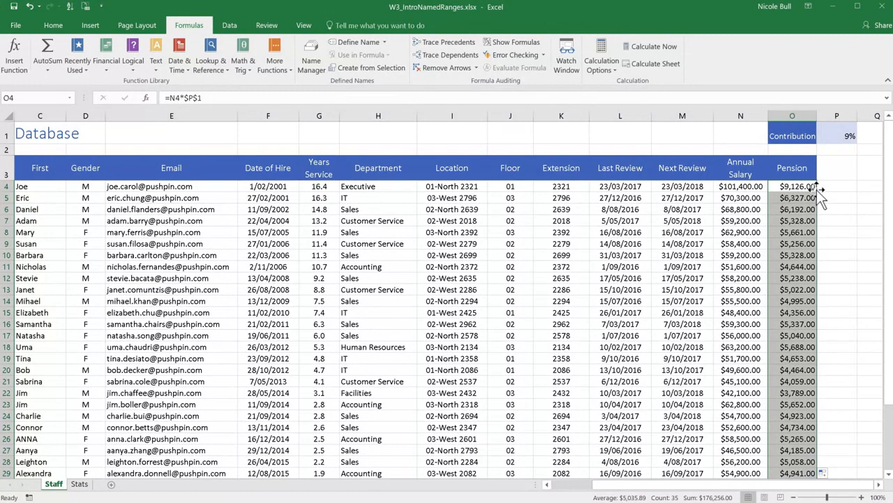
Clear all the formulas from the Pension column.
key(Delete)
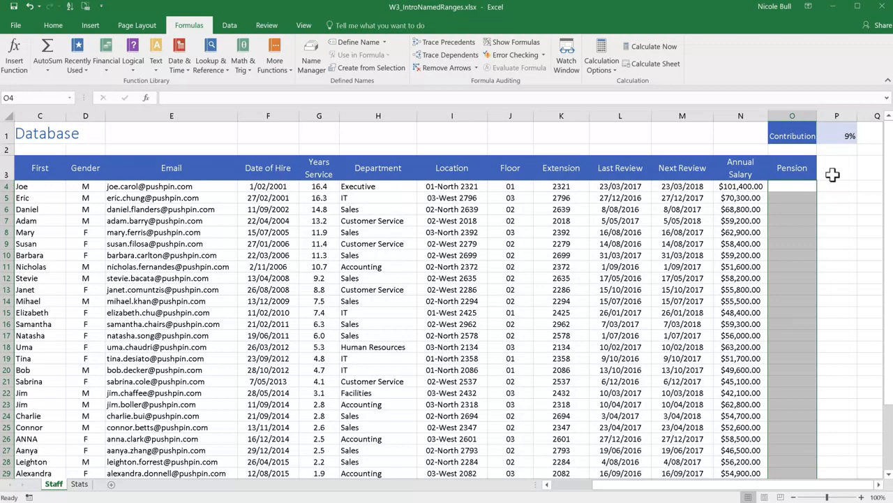
Name the contribution percentage cell P1 Pension_Rate.
click(850, 137)
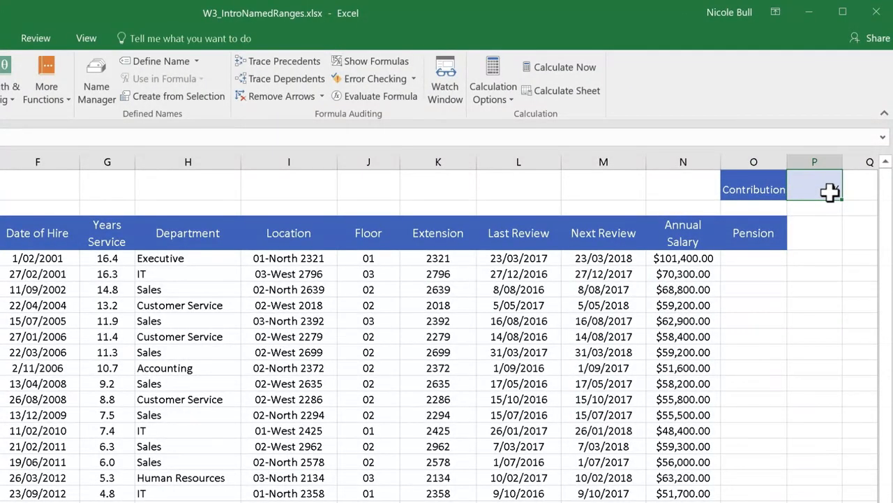
key(ctrl+z)
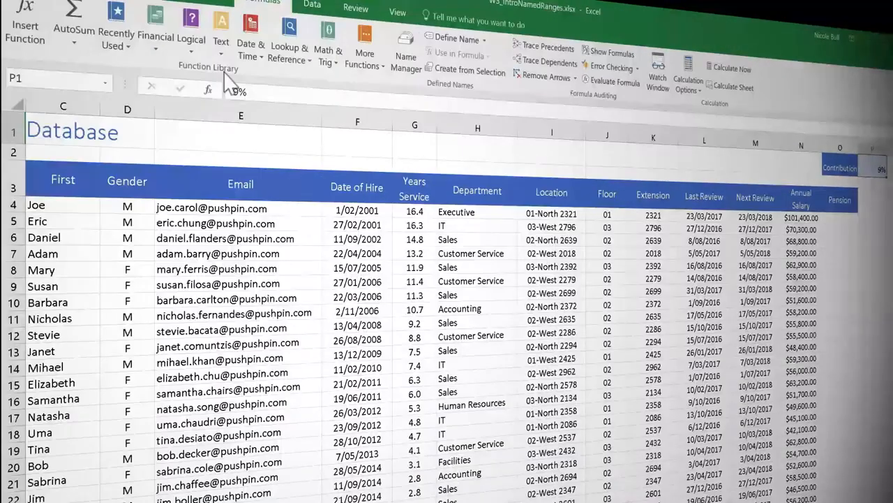
click(59, 82)
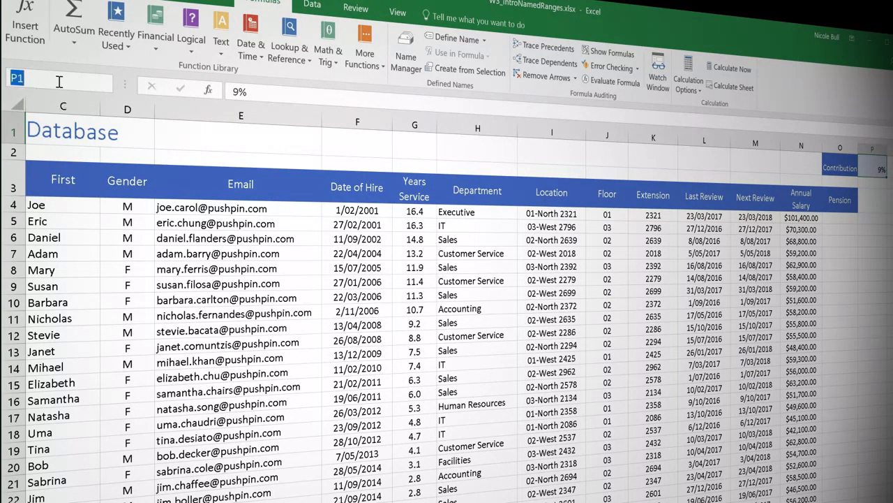
text(Pension_Rate)
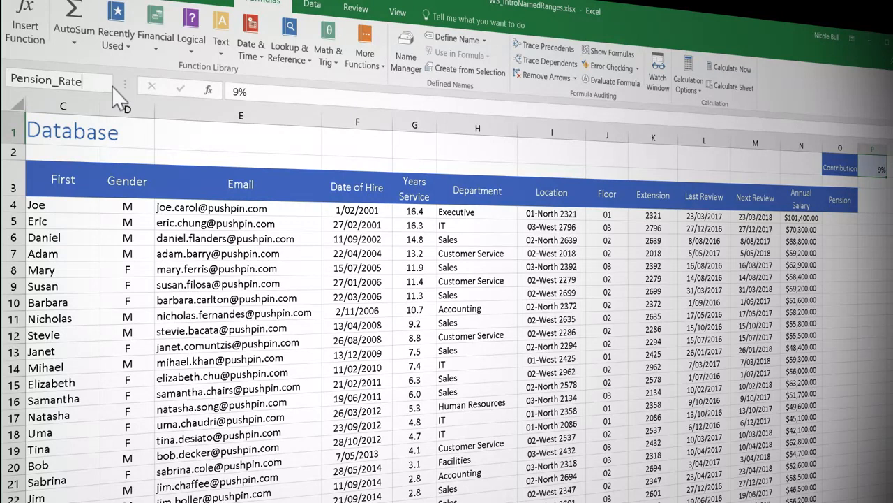
key(Return)
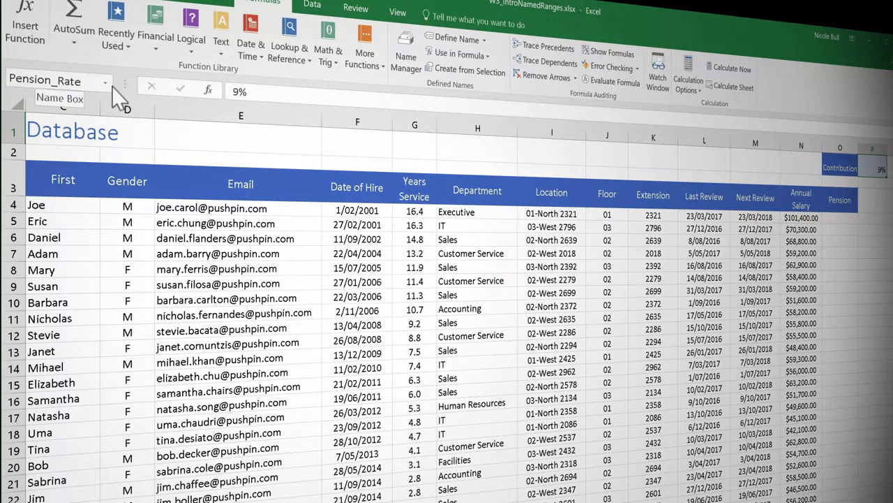
Move away to cell F1 and go back to the contribution cell by its name Pension_Rate.
click(349, 148)
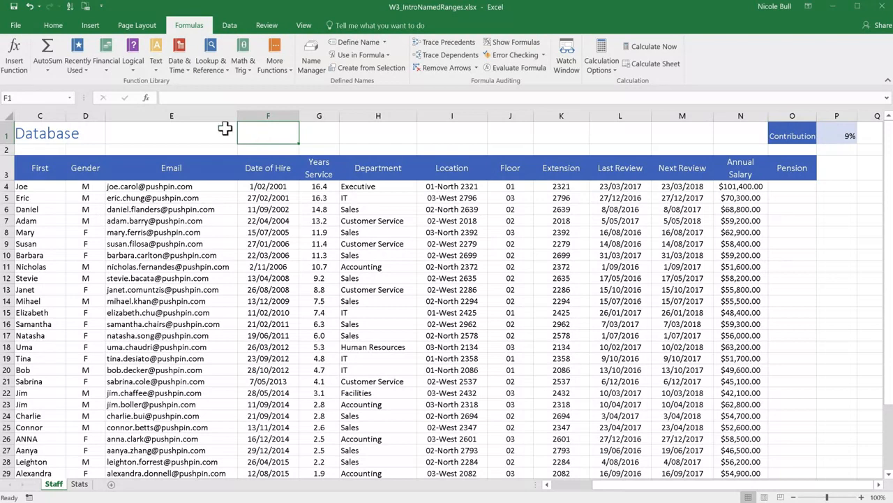
click(70, 98)
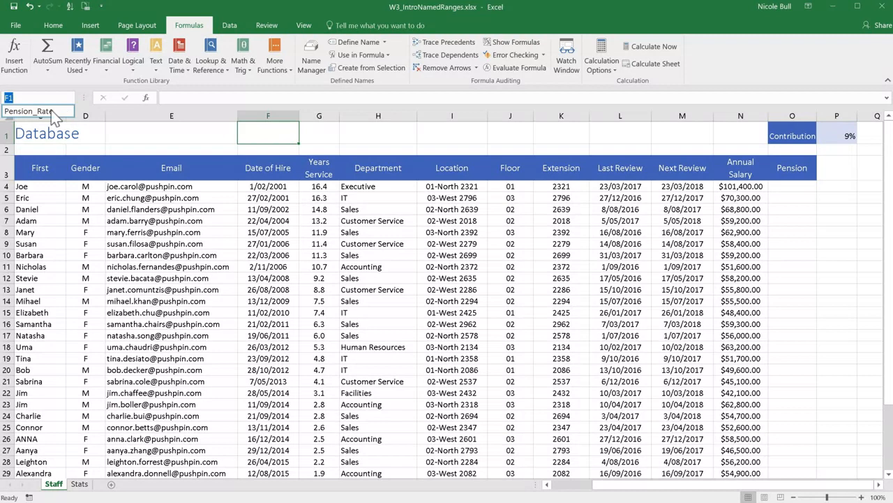
click(54, 113)
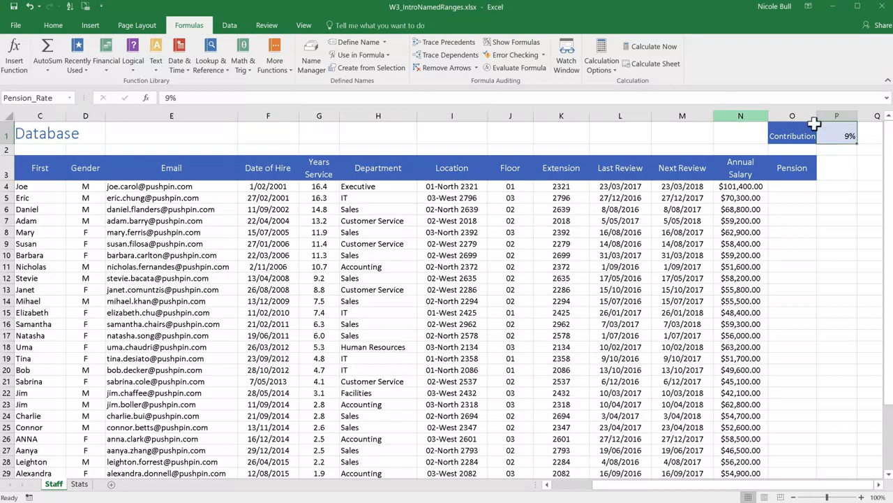
click(838, 138)
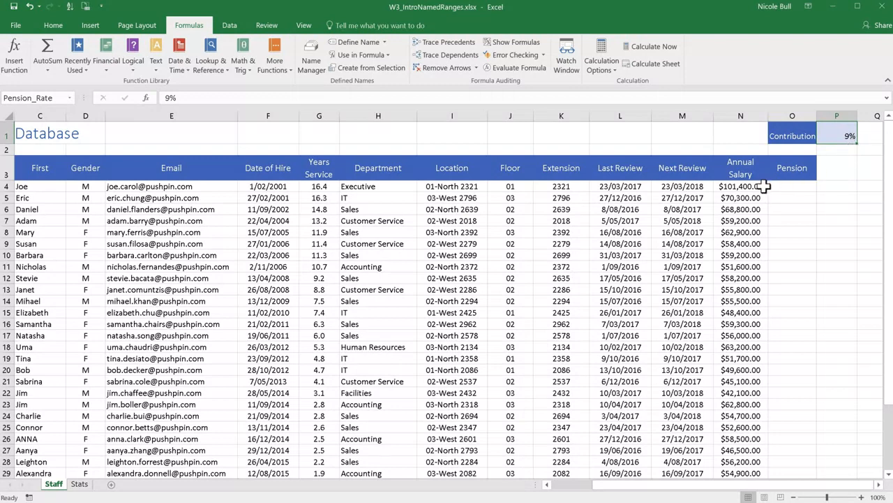
Try to name the first five annual salaries, N4:N8, top5 and return to the start of the Staff sheet.
drag(762, 187, 750, 231)
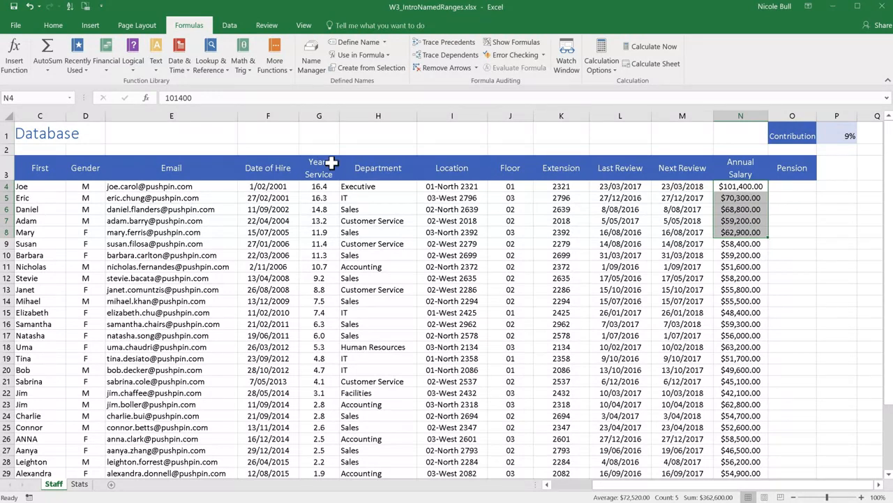
click(54, 97)
text(top5)
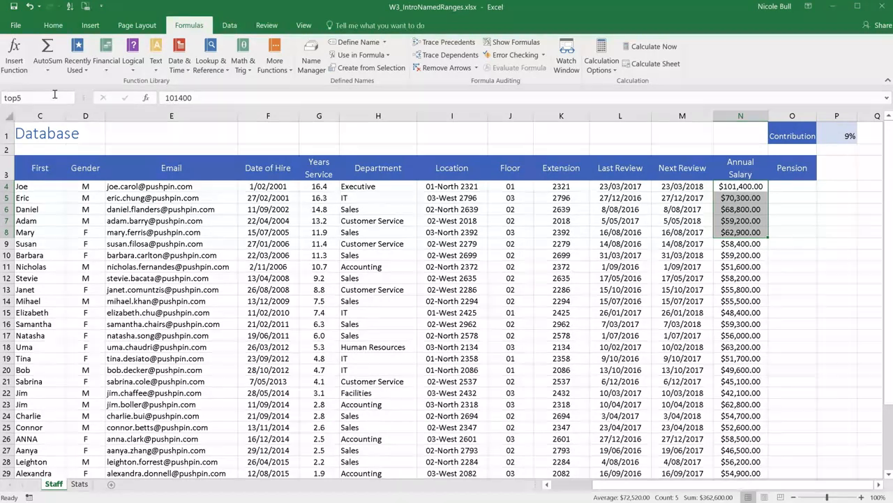
key(Return)
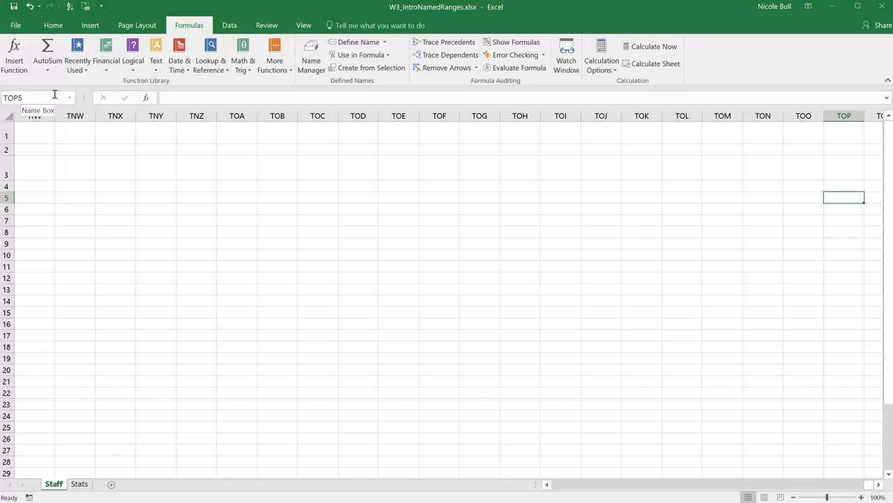
key(ctrl+Home)
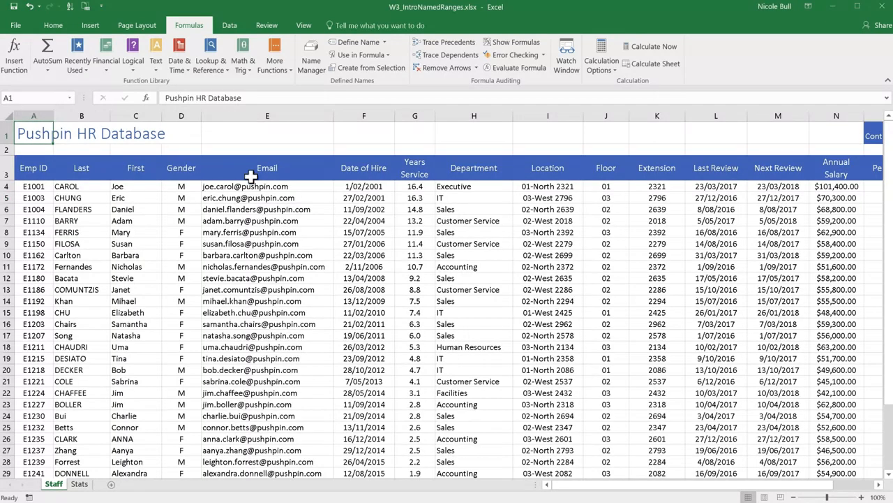
Calculate the pension in O4 with =N4*Pension_Rate and fill the formula down the Pension column.
click(881, 486)
click(881, 486)
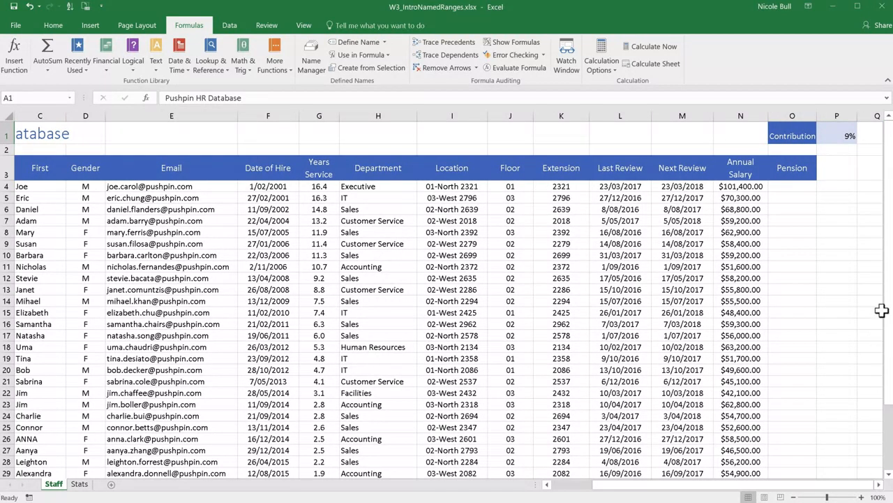
click(793, 186)
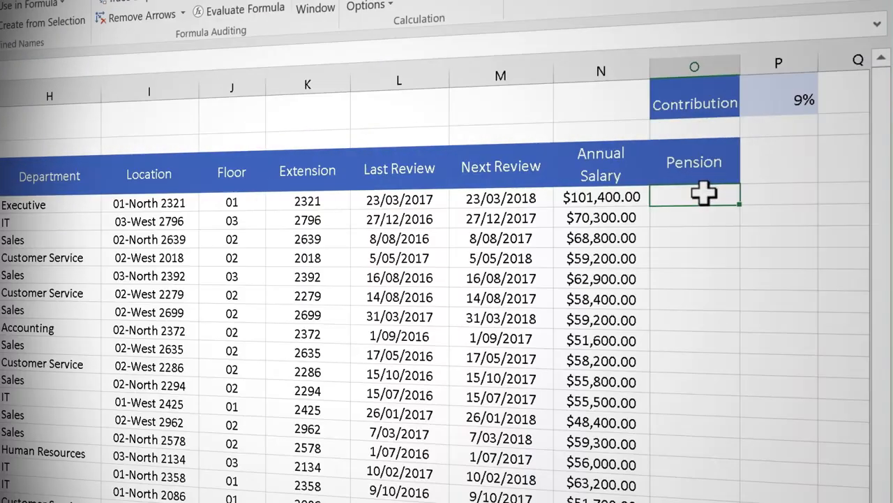
text(=)
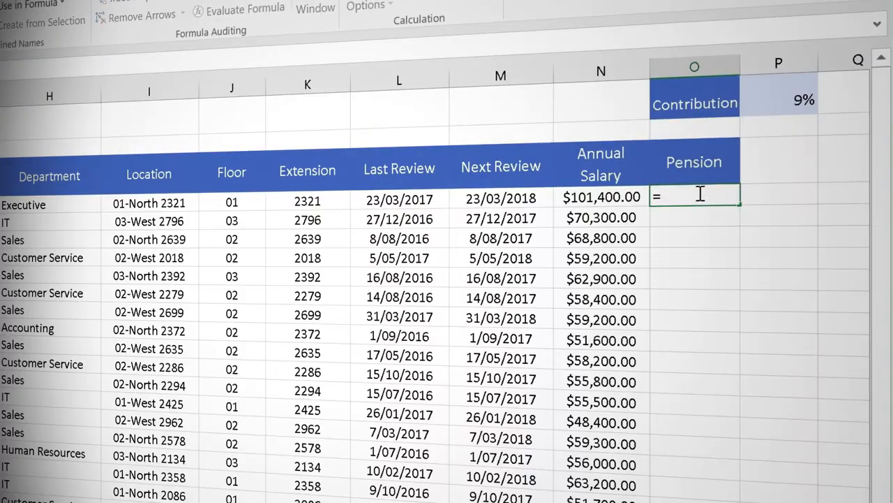
click(622, 194)
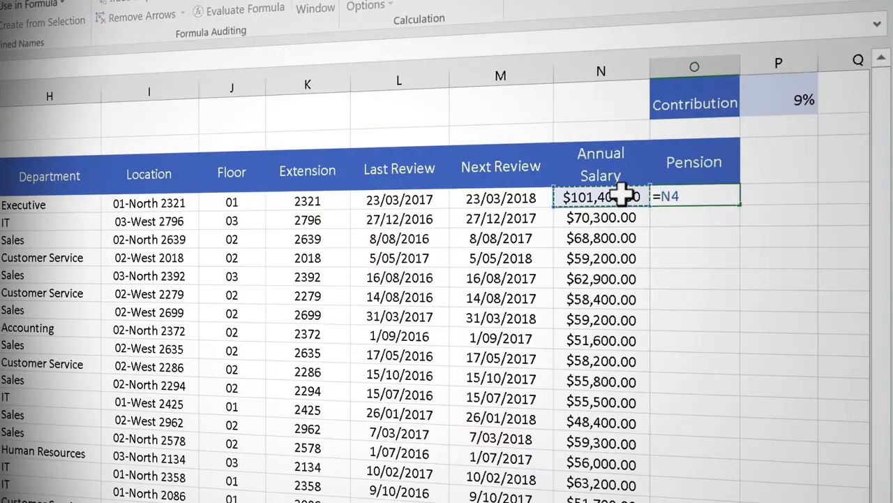
text(*)
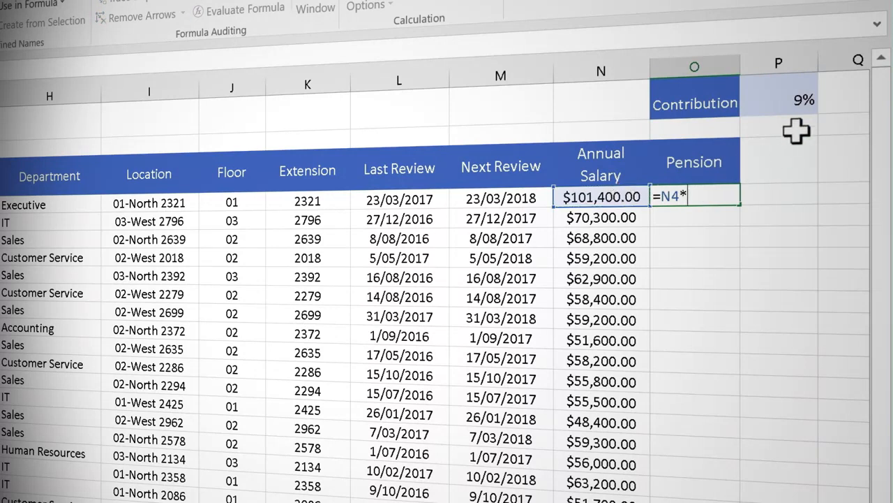
click(790, 99)
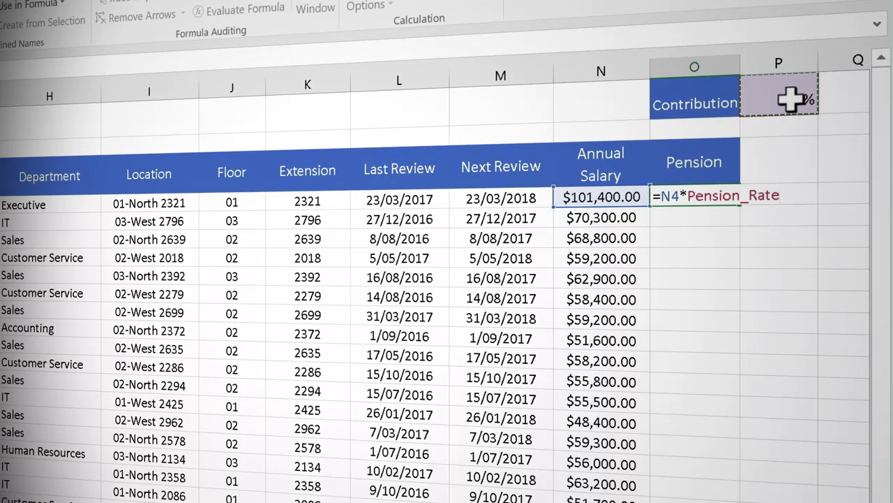
key(Return)
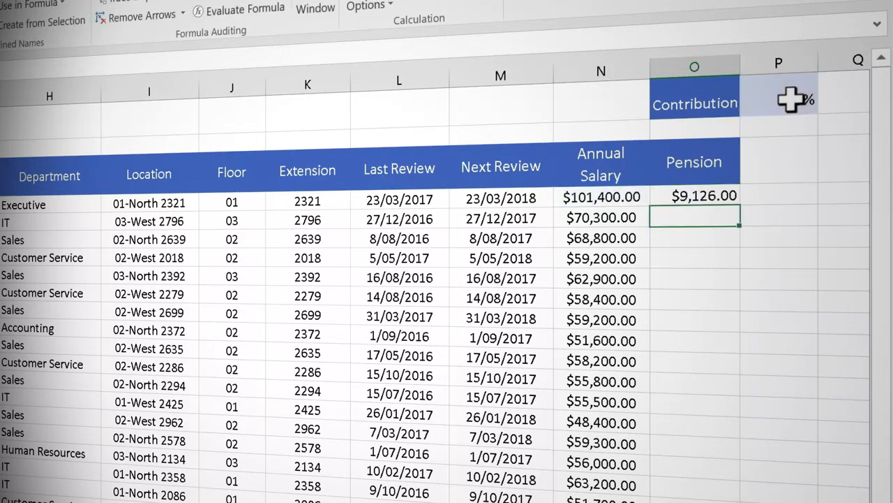
click(710, 195)
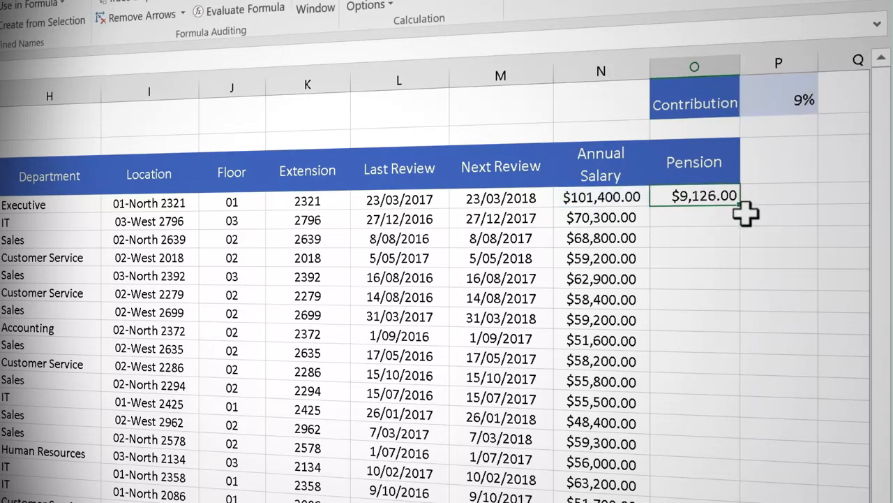
double_click(744, 205)
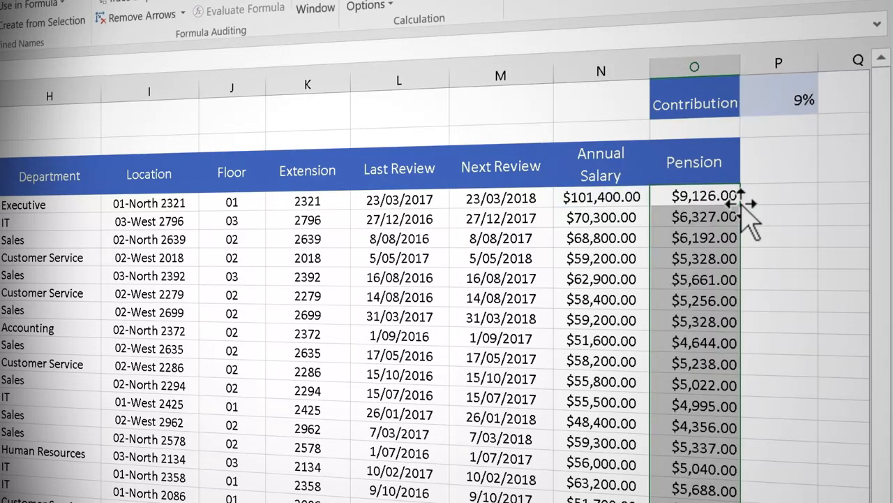